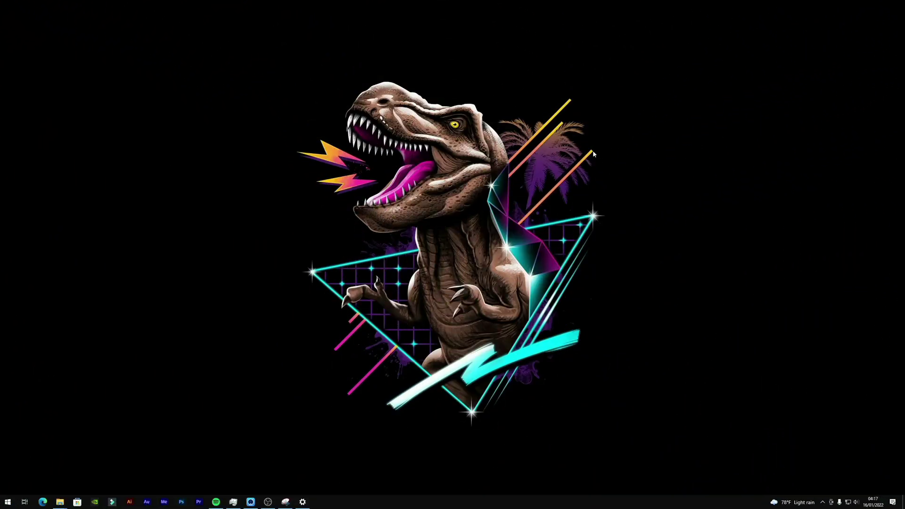
# Launch Google Chrome from the Start menu search
pyautogui.rightClick(274, 174)
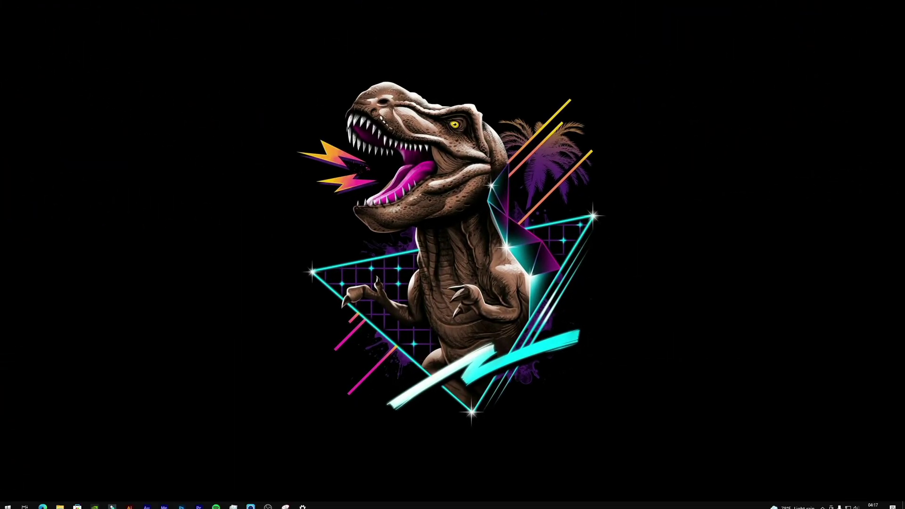
pyautogui.press('super')
pyautogui.write('chrome')
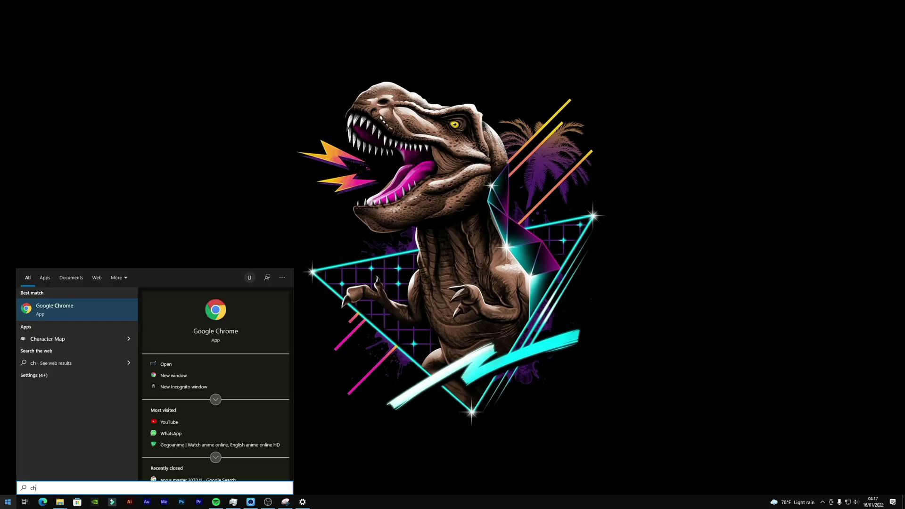
pyautogui.press('Return')
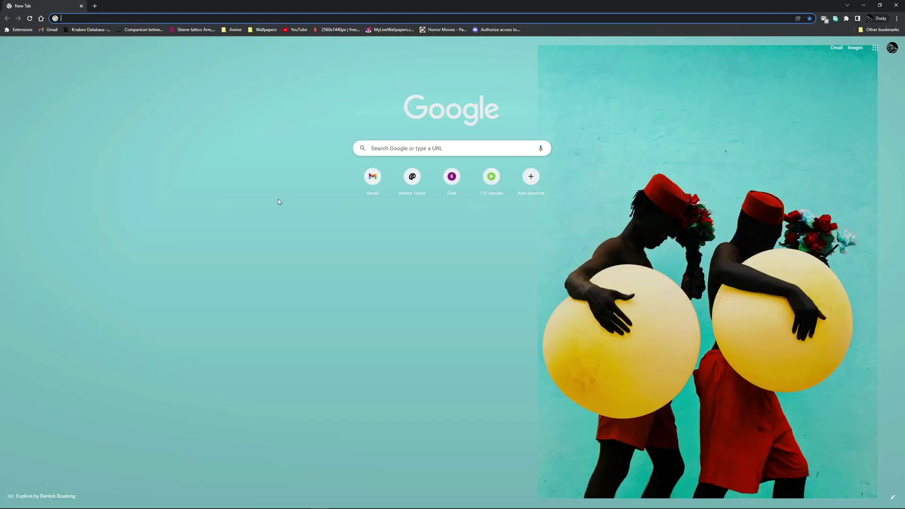
# Search Google for 'rgb fusion' from the Chrome address bar
pyautogui.click(401, 148)
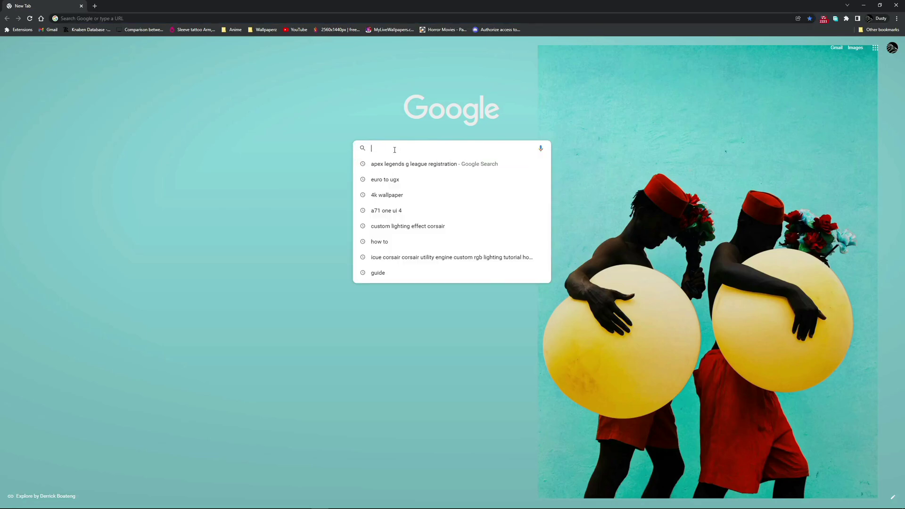
pyautogui.click(138, 18)
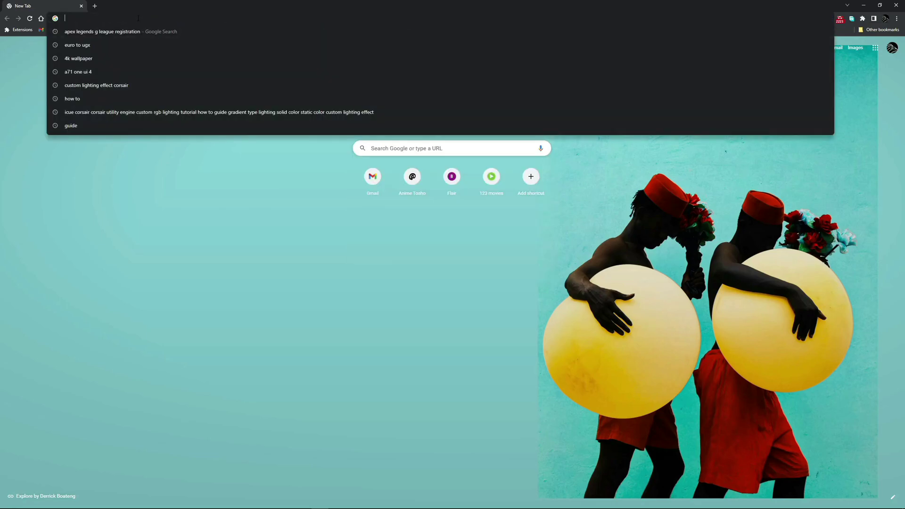
pyautogui.write('rgb fusi')
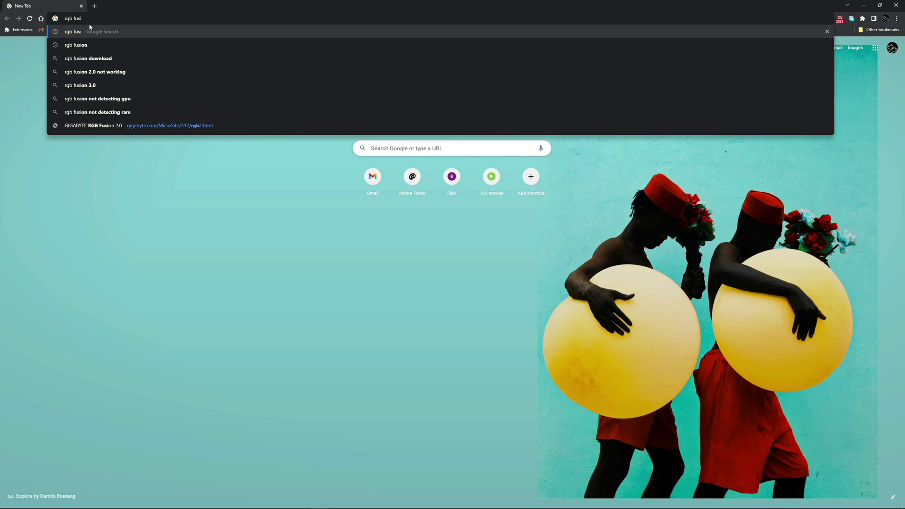
pyautogui.click(78, 45)
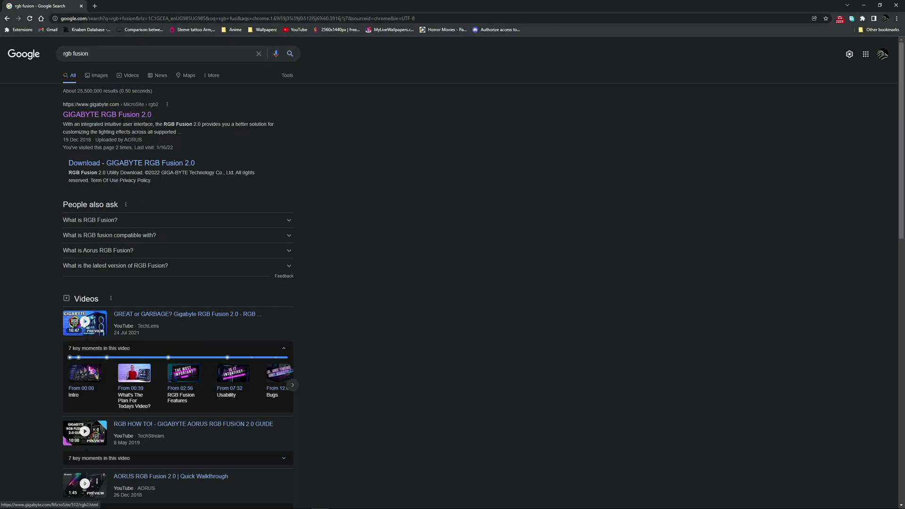
# Open the official GIGABYTE RGB Fusion 2.0 page and scroll to its download section
pyautogui.click(125, 117)
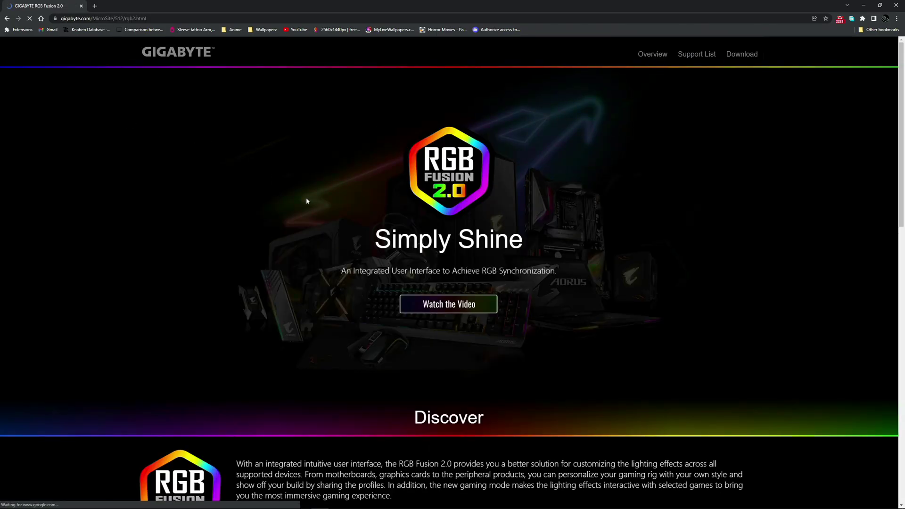
pyautogui.scroll(-1, 372, 232)
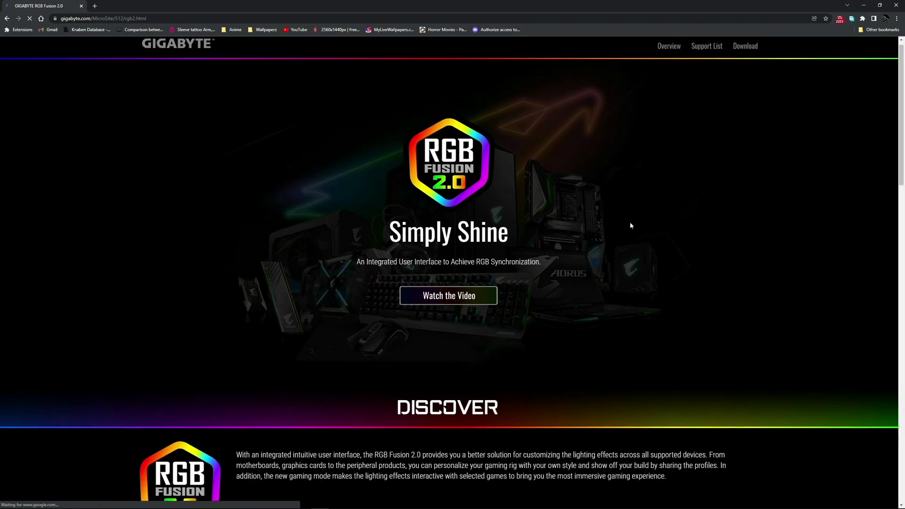
pyautogui.scroll(-5, 440, 210)
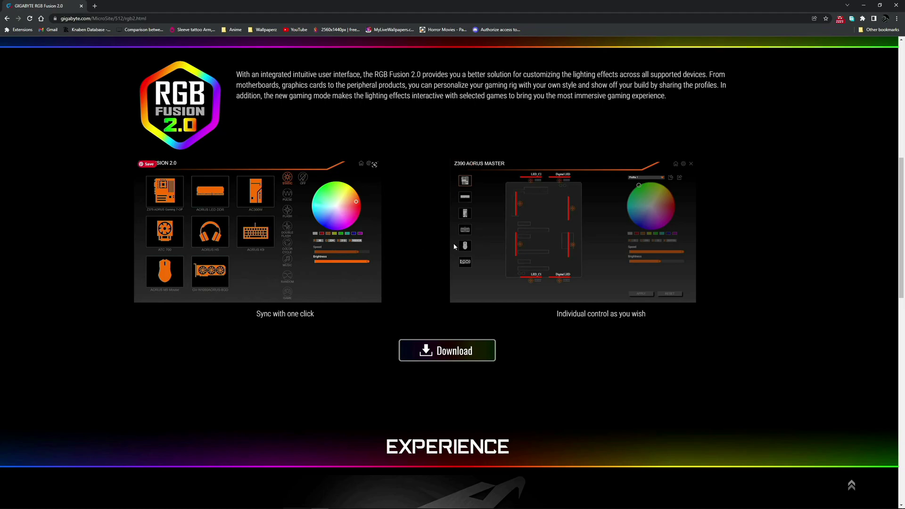
pyautogui.scroll(-10, 395, 244)
pyautogui.scroll(5, 294, 224)
pyautogui.scroll(4, 294, 224)
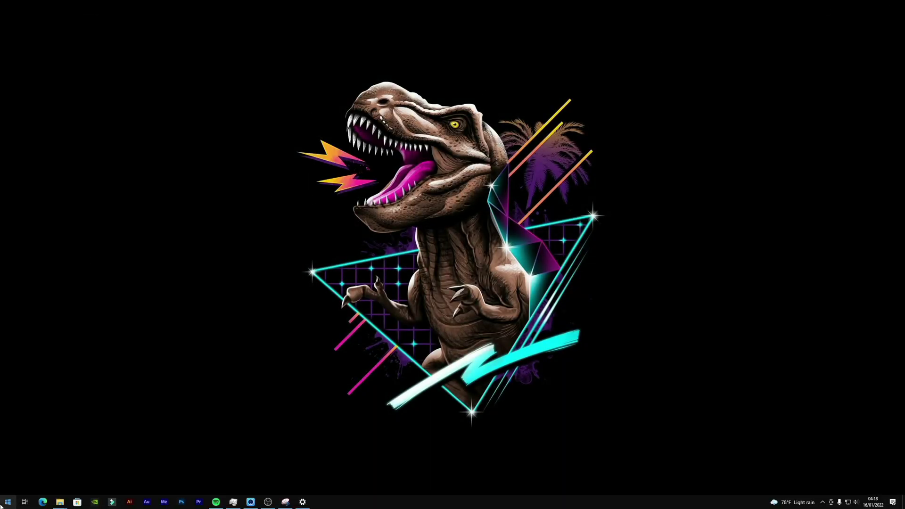
# Find RGBFusion2.0 by searching 'rg' in Start and run it as administrator
pyautogui.click(7, 502)
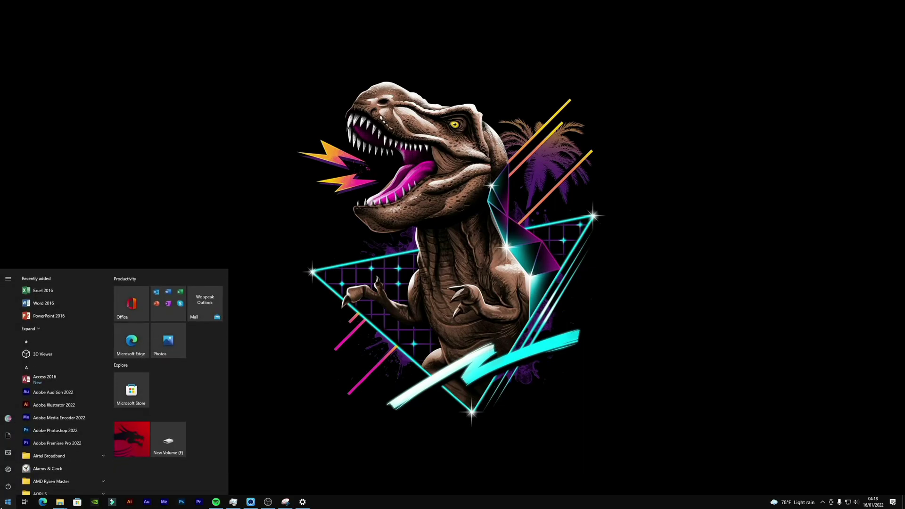
pyautogui.write('rg')
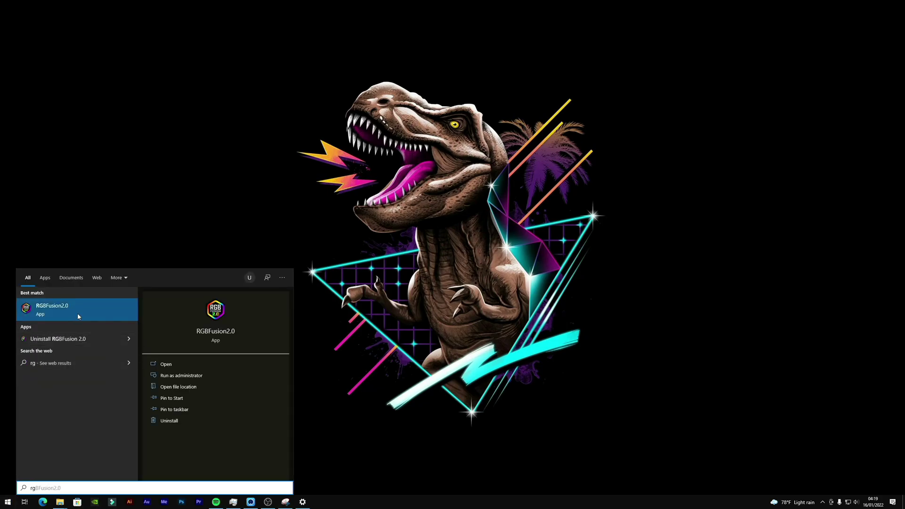
pyautogui.click(170, 376)
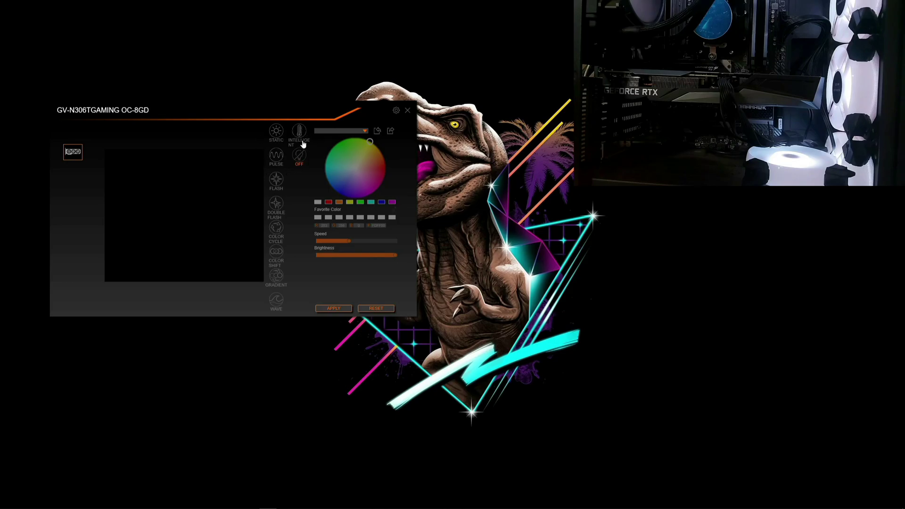
# Switch the card from Static to Intelligent lighting, trying GPU Temp. and GPU usage, ending on GPU Fan RPM
pyautogui.click(278, 132)
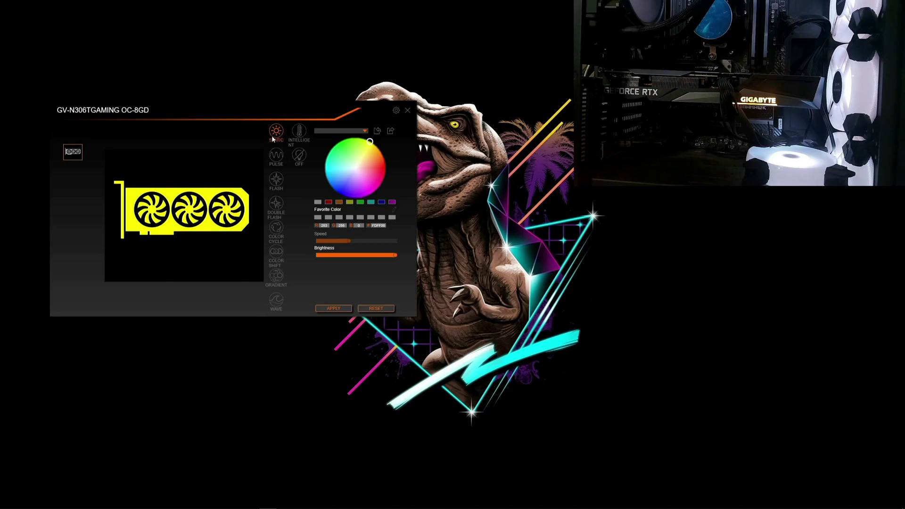
pyautogui.click(300, 134)
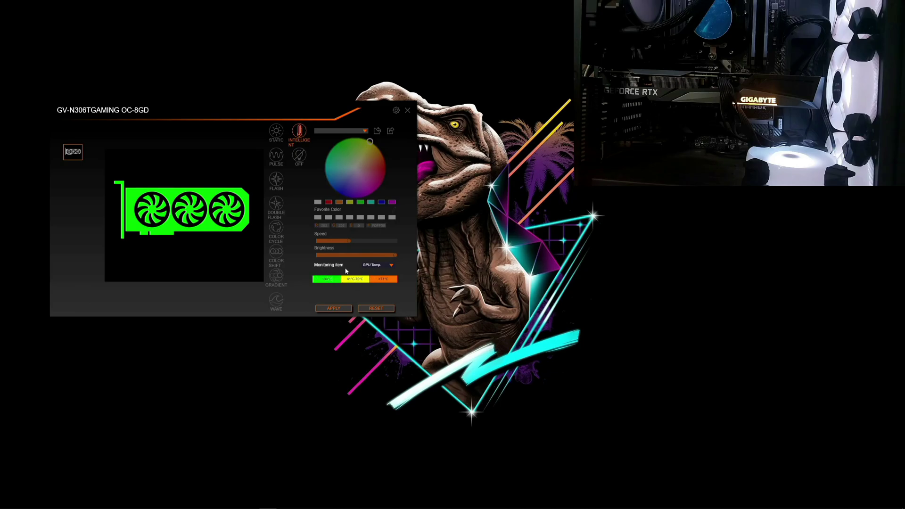
pyautogui.click(375, 267)
pyautogui.click(375, 271)
pyautogui.click(385, 266)
pyautogui.click(372, 277)
pyautogui.click(380, 266)
pyautogui.click(384, 266)
# Apply Pulse at near-max, quarter and full speed, make it orange, then switch to Flash
pyautogui.click(276, 157)
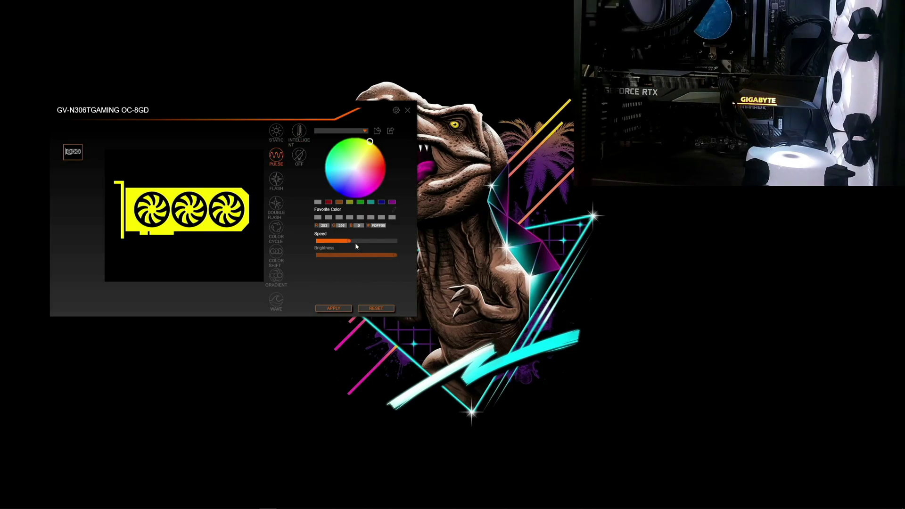
pyautogui.click(390, 241)
pyautogui.click(337, 310)
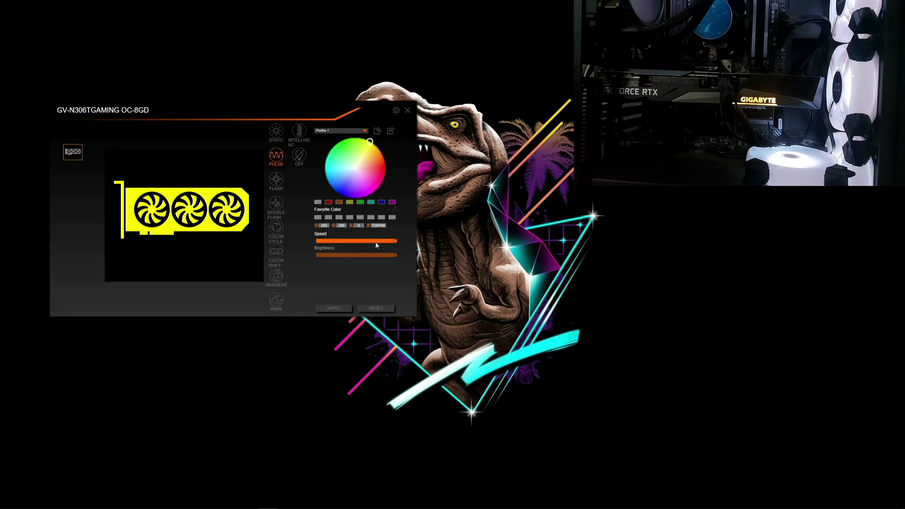
pyautogui.moveTo(375, 242); pyautogui.dragTo(331, 243)
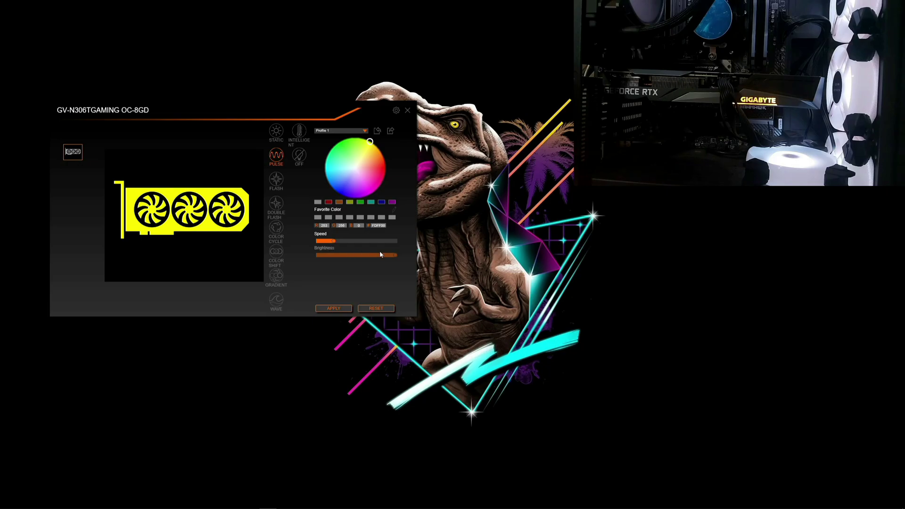
pyautogui.click(397, 240)
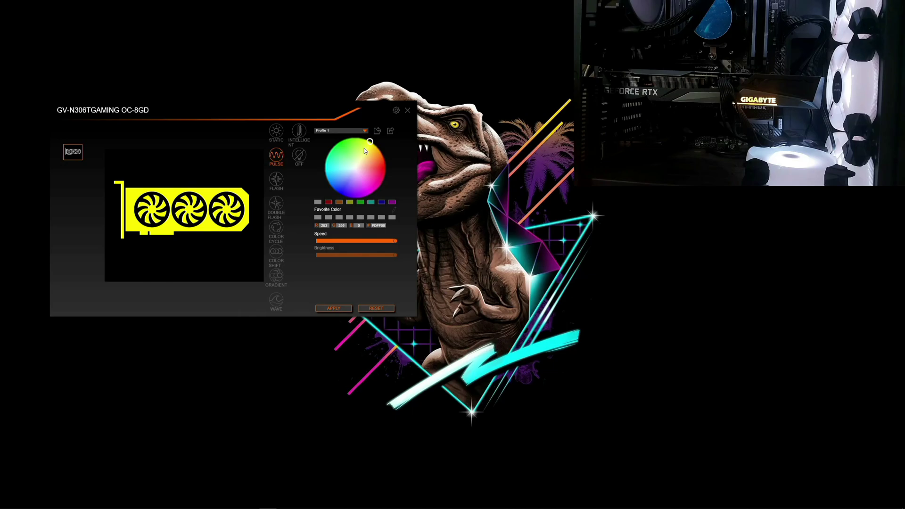
pyautogui.click(376, 159)
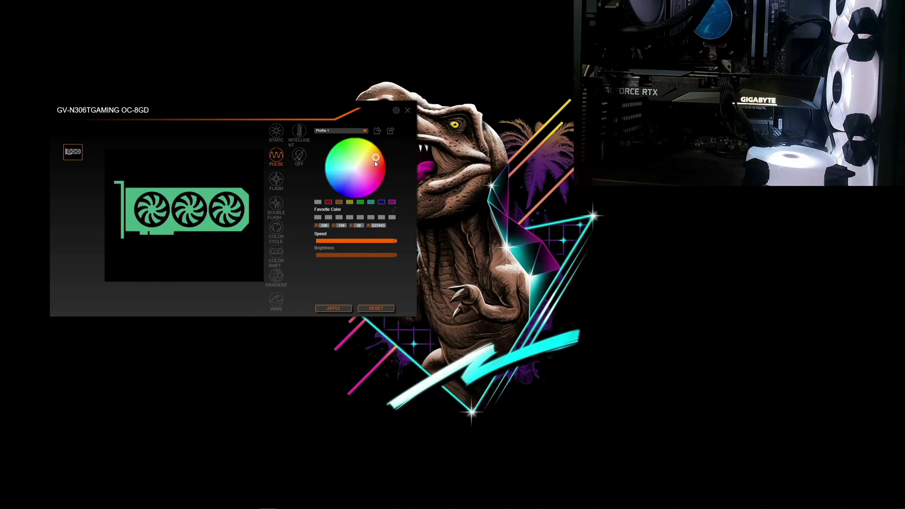
pyautogui.click(278, 180)
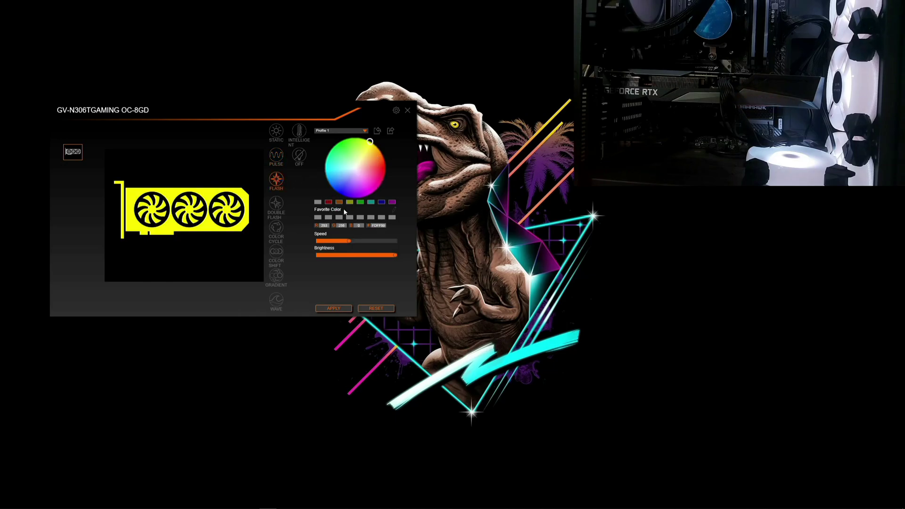
# Set Flash to full speed and brightness, then make Double Flash slow (about 20%) and white
pyautogui.click(395, 241)
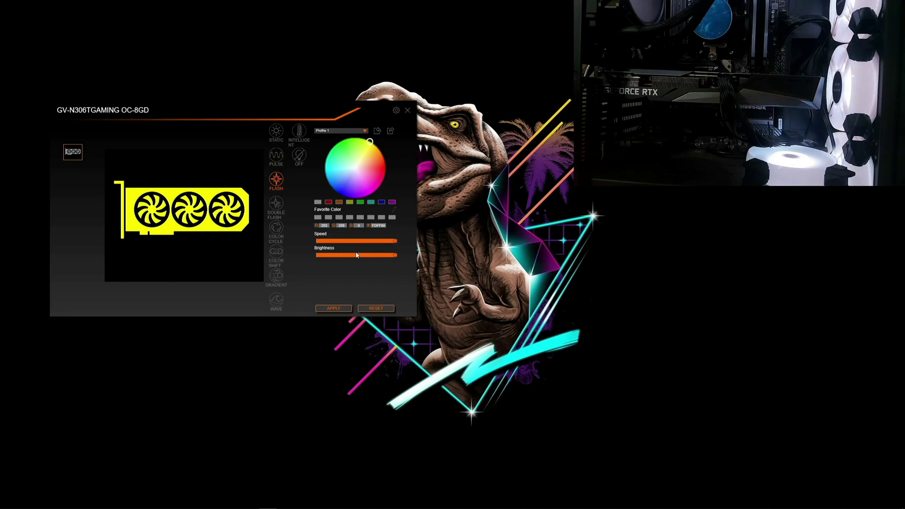
pyautogui.click(330, 256)
pyautogui.moveTo(326, 256); pyautogui.dragTo(397, 261)
pyautogui.click(275, 212)
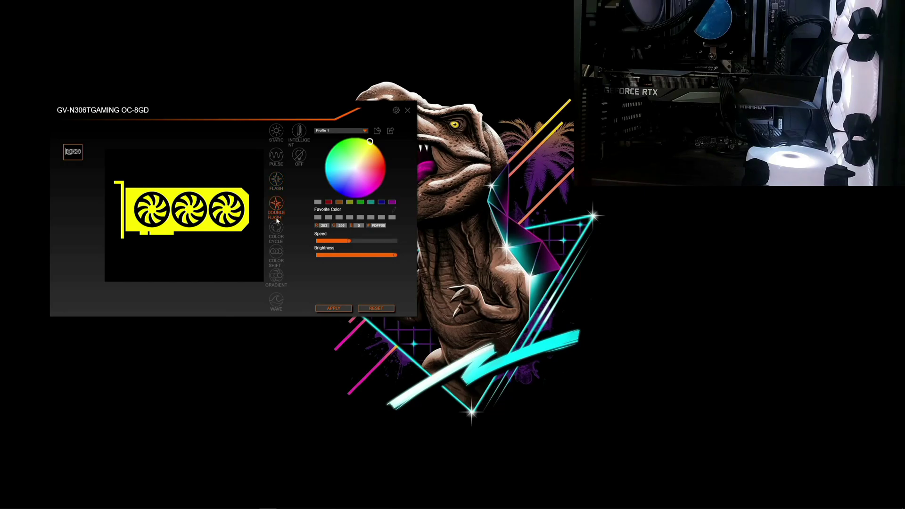
pyautogui.click(339, 241)
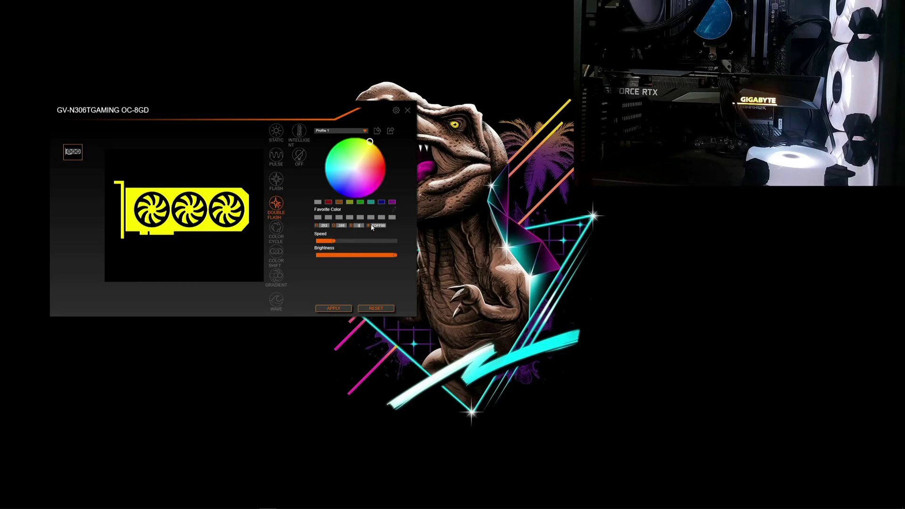
pyautogui.click(369, 158)
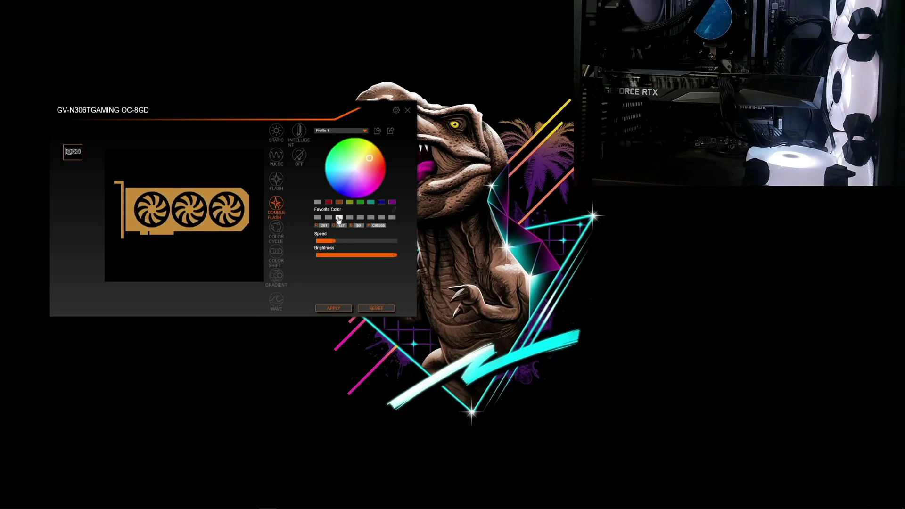
pyautogui.click(340, 218)
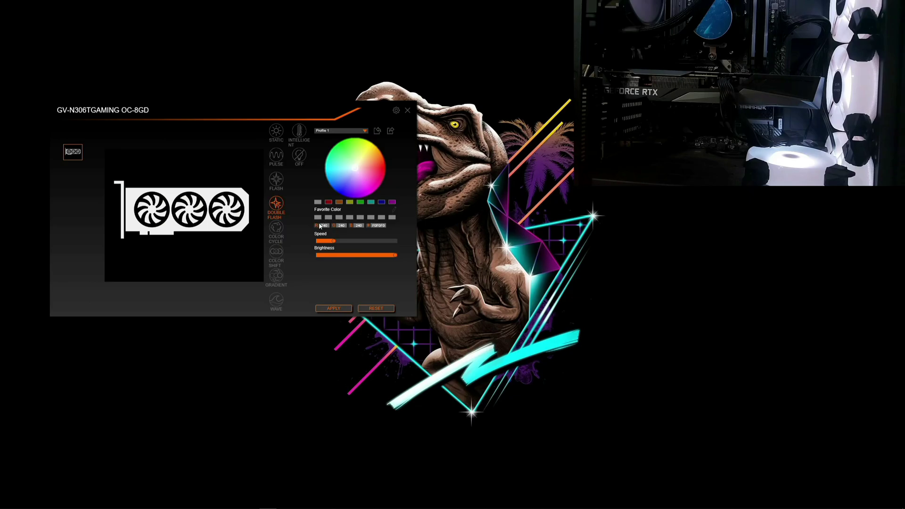
# Apply the Color Cycle effect to the card at full speed
pyautogui.click(281, 234)
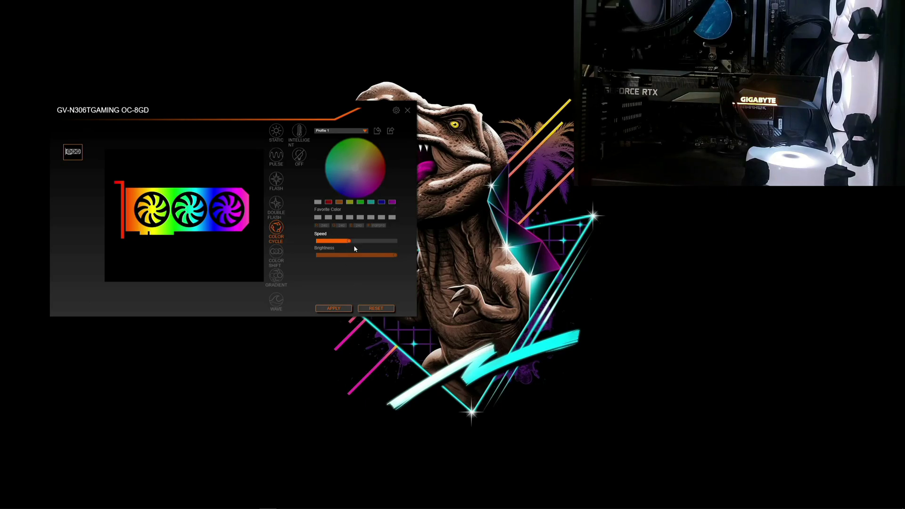
pyautogui.click(395, 241)
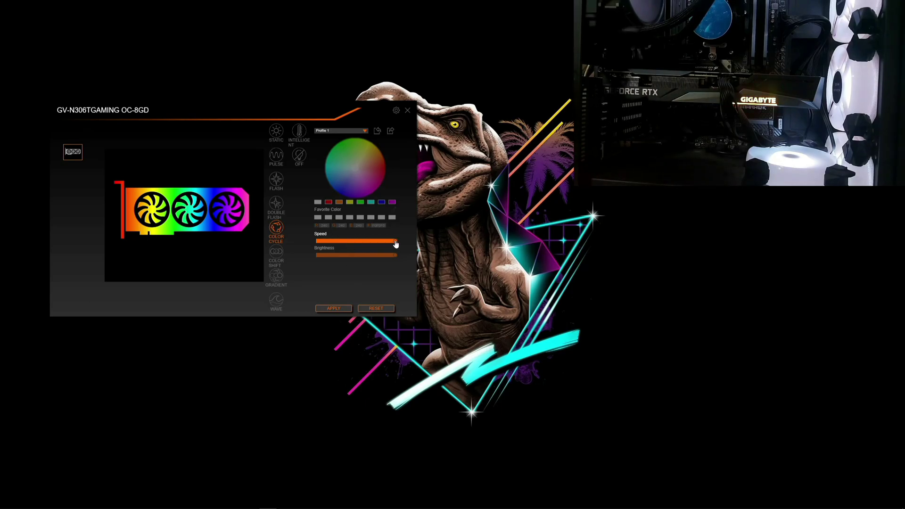
pyautogui.click(334, 307)
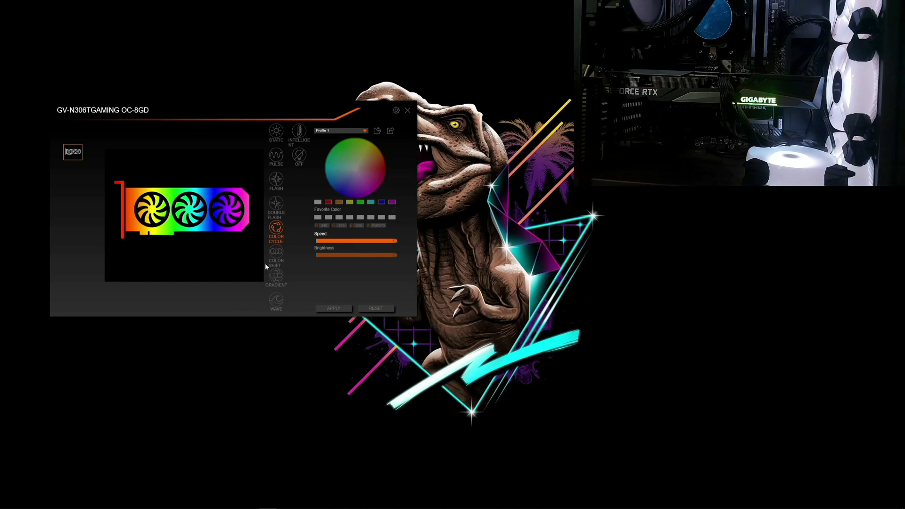
# Apply Color Shift at maximum speed with a customized colour sequence gaining an eighth colour
pyautogui.click(276, 254)
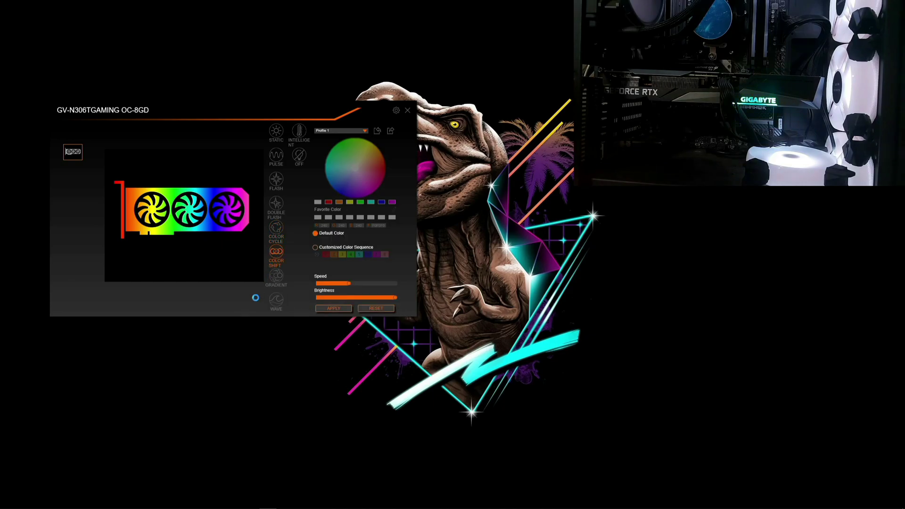
pyautogui.click(333, 308)
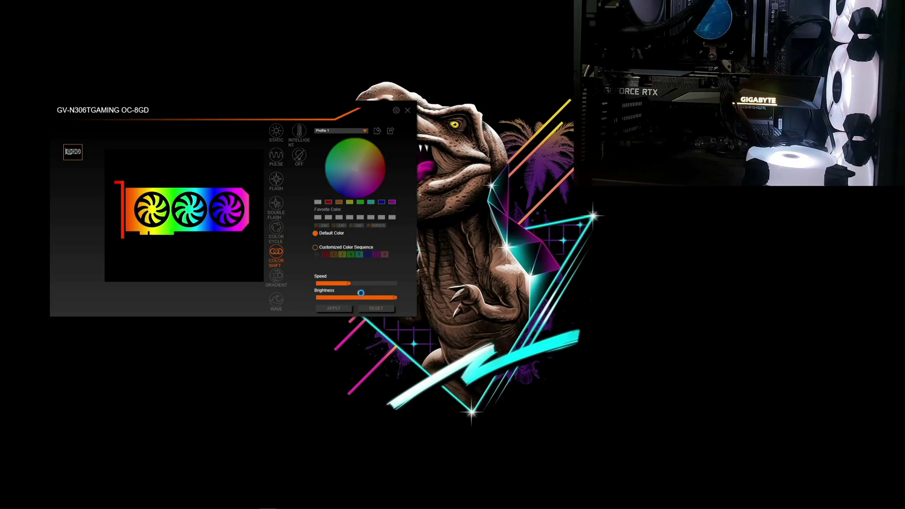
pyautogui.click(378, 283)
pyautogui.click(395, 284)
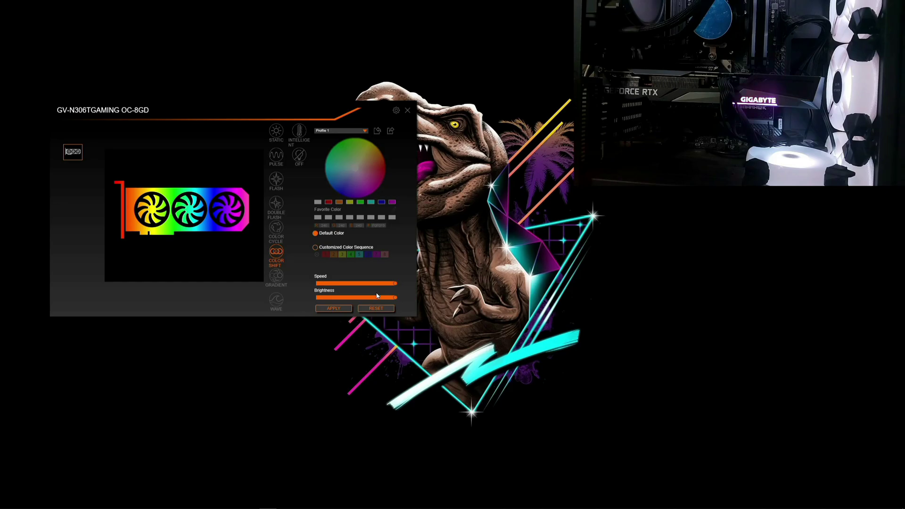
pyautogui.click(315, 248)
pyautogui.click(315, 234)
pyautogui.click(315, 248)
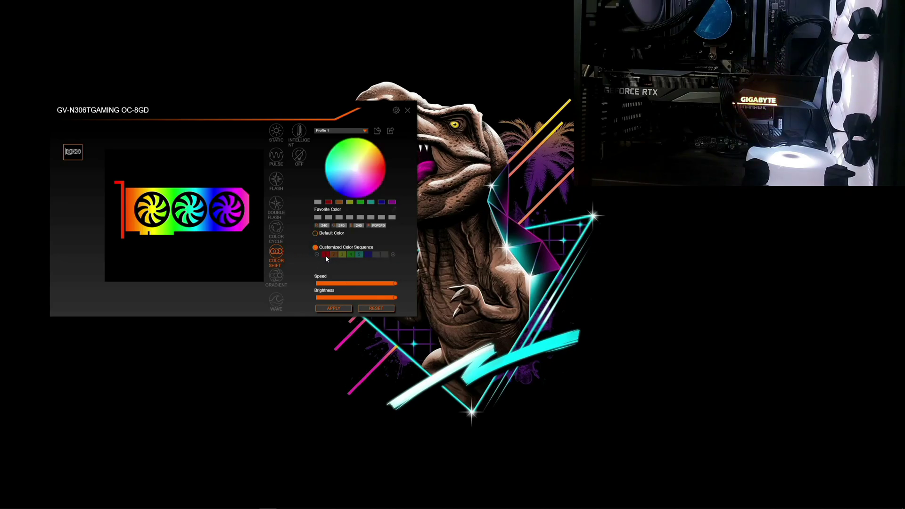
pyautogui.click(392, 256)
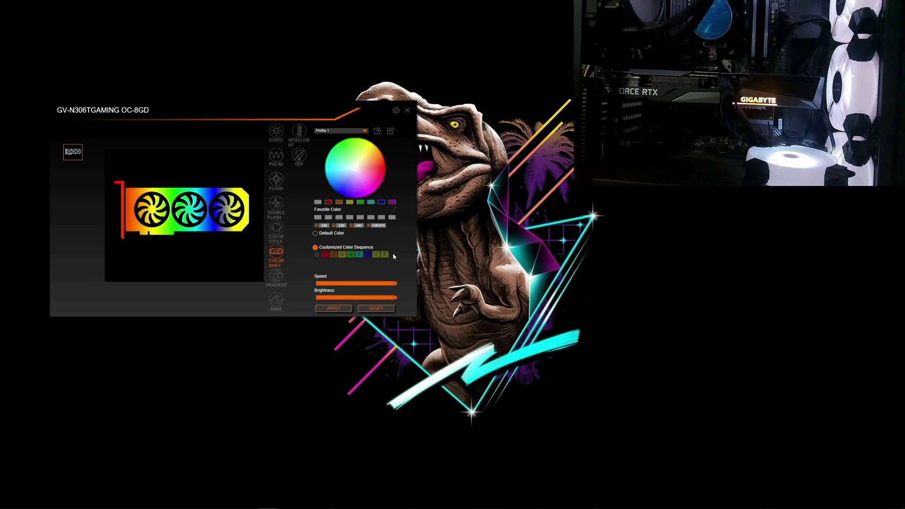
# Switch to Gradient, try the preset list and a teal colour, then return to default red-white
pyautogui.click(277, 278)
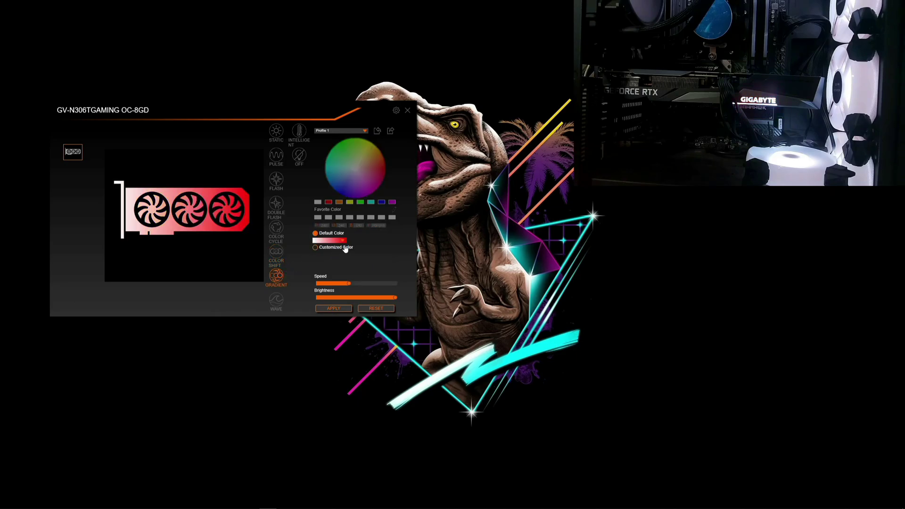
pyautogui.click(343, 240)
pyautogui.click(339, 250)
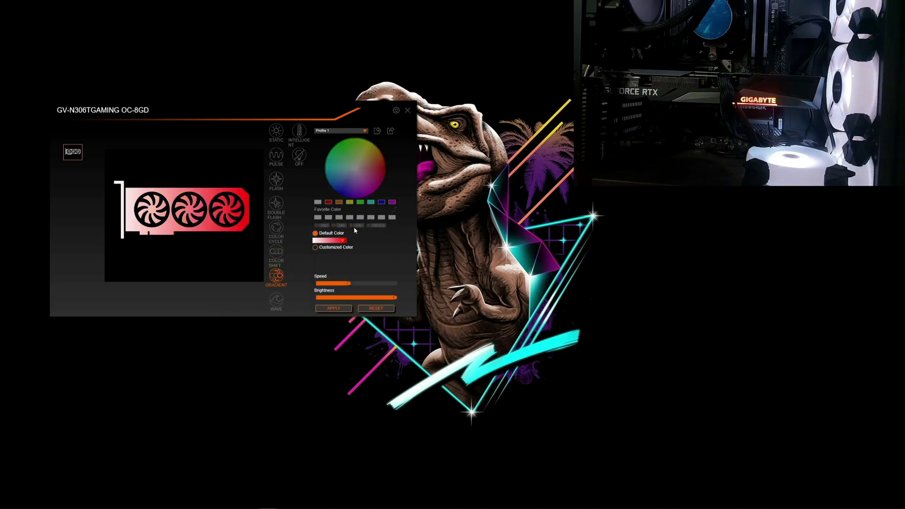
pyautogui.click(372, 169)
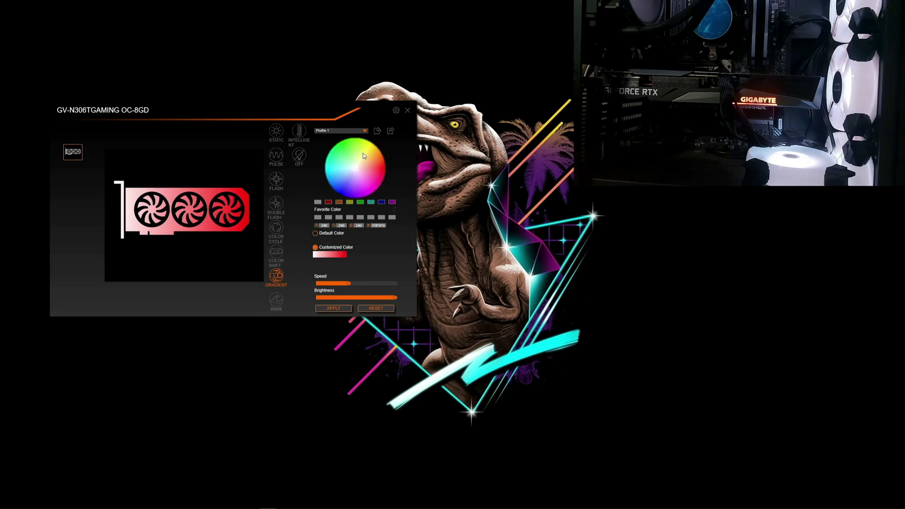
pyautogui.click(345, 163)
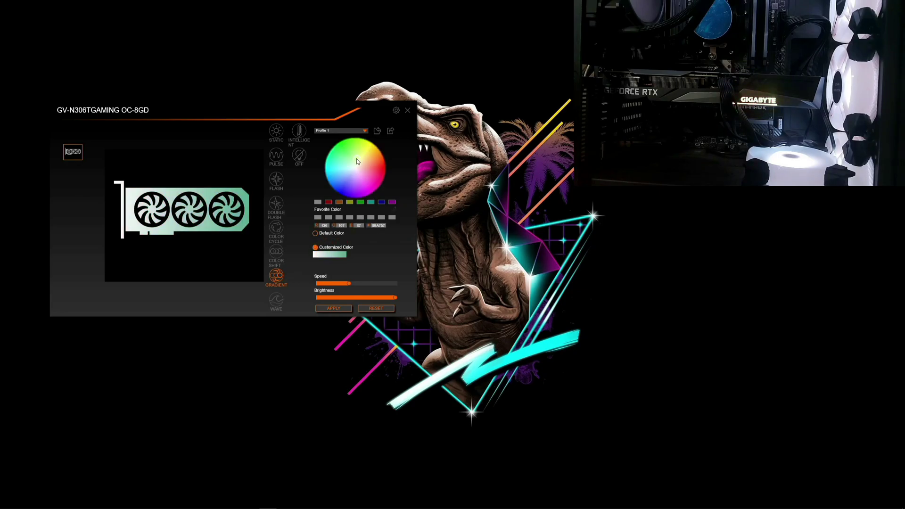
pyautogui.click(315, 233)
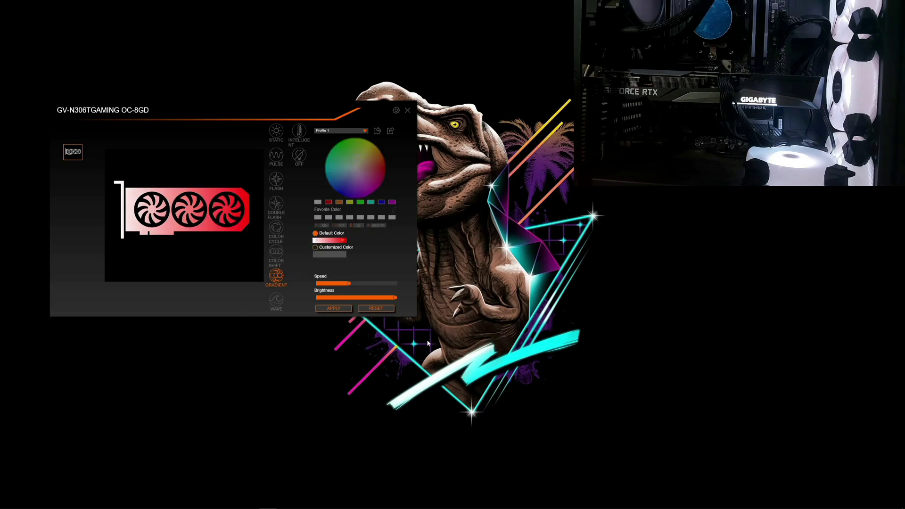
# Apply the default gradient, then raise its speed and apply it again
pyautogui.click(347, 308)
pyautogui.click(379, 283)
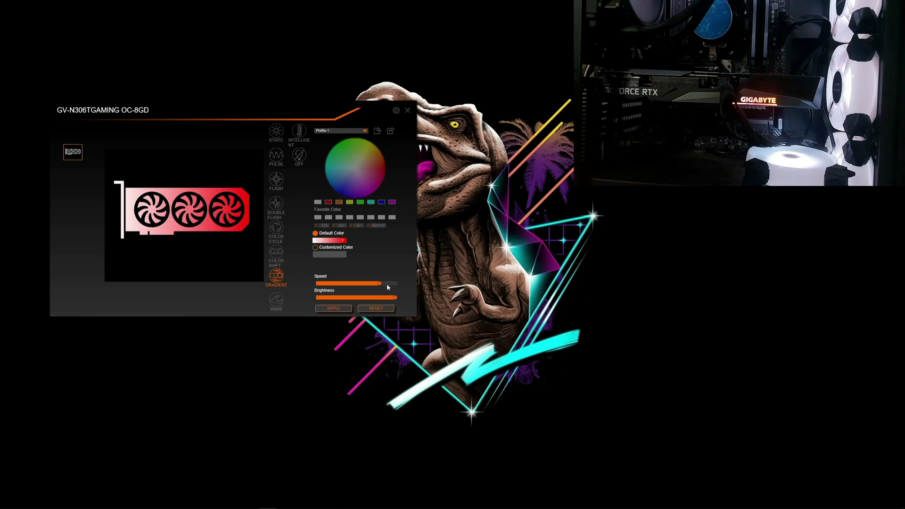
pyautogui.click(341, 309)
# Apply the Wave effect to the card with its speed raised to full
pyautogui.click(276, 299)
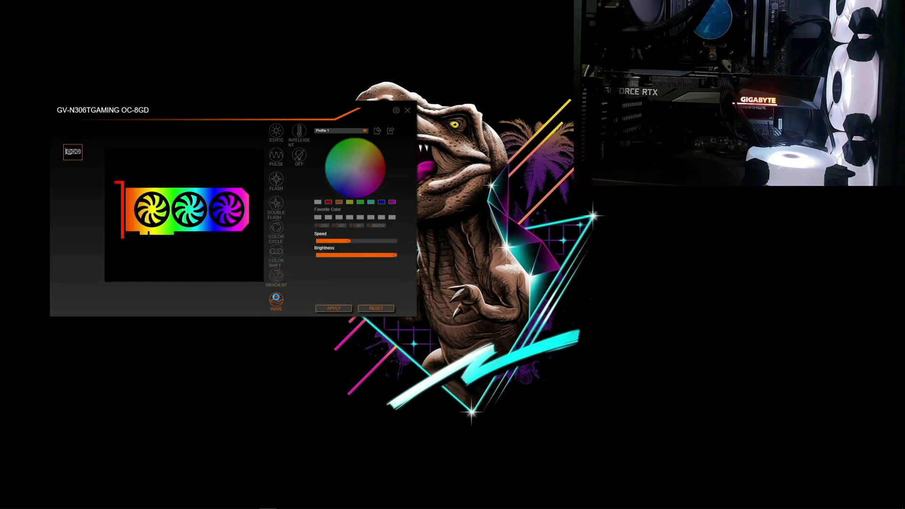
pyautogui.click(375, 244)
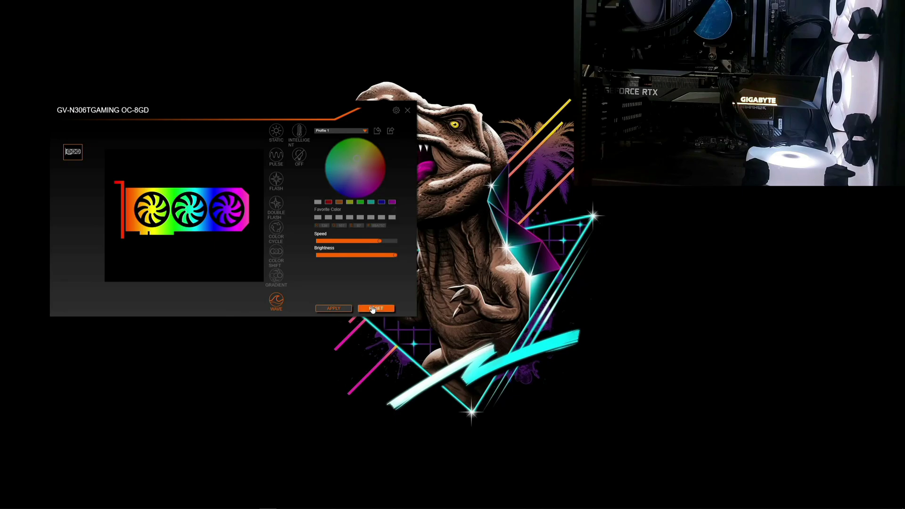
pyautogui.click(333, 310)
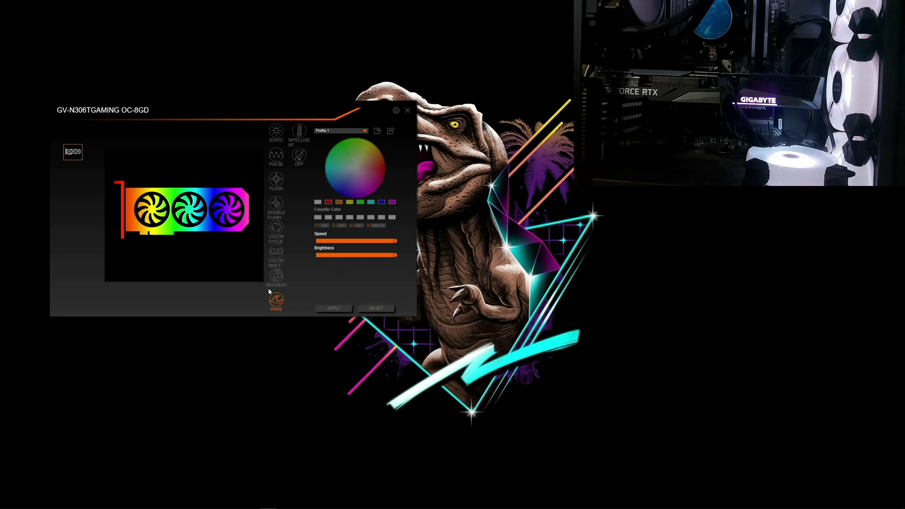
# Apply Gradient to the graphics card, add a new Profile 2, then switch back to Profile 1
pyautogui.click(278, 278)
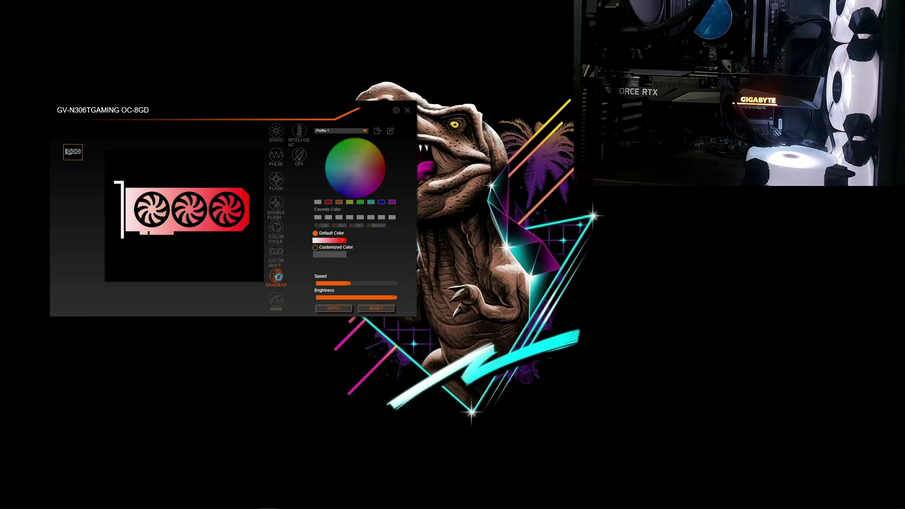
pyautogui.click(342, 312)
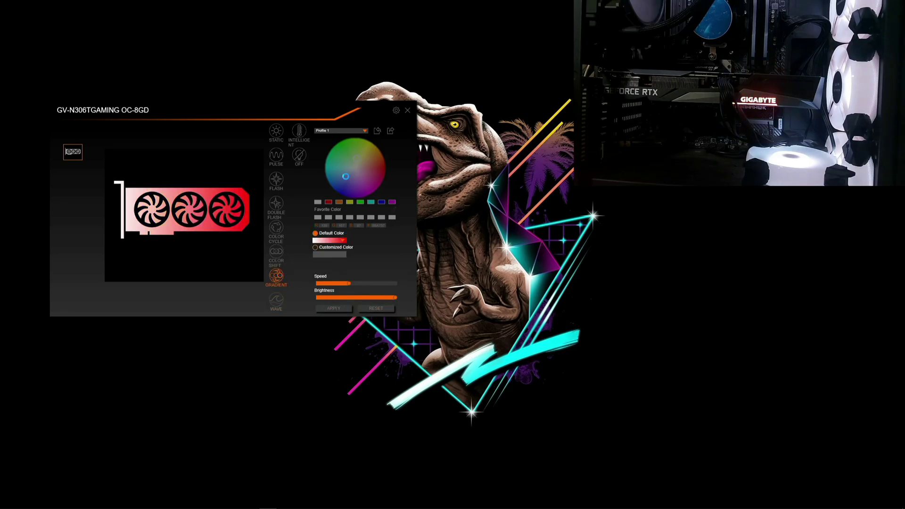
pyautogui.click(364, 132)
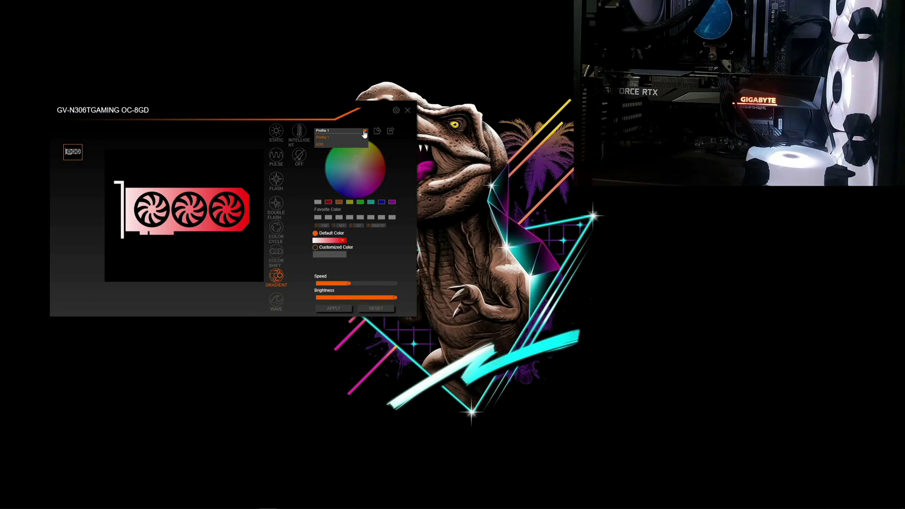
pyautogui.click(329, 144)
pyautogui.click(323, 130)
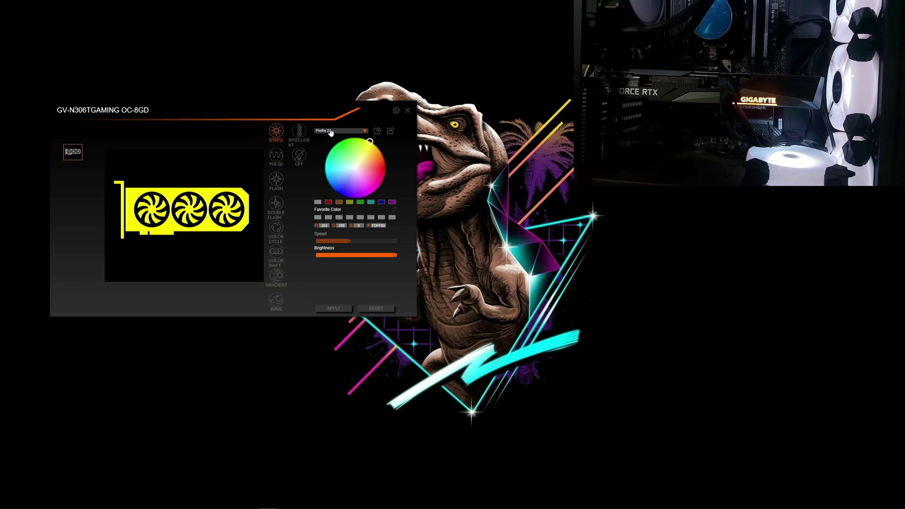
pyautogui.click(330, 138)
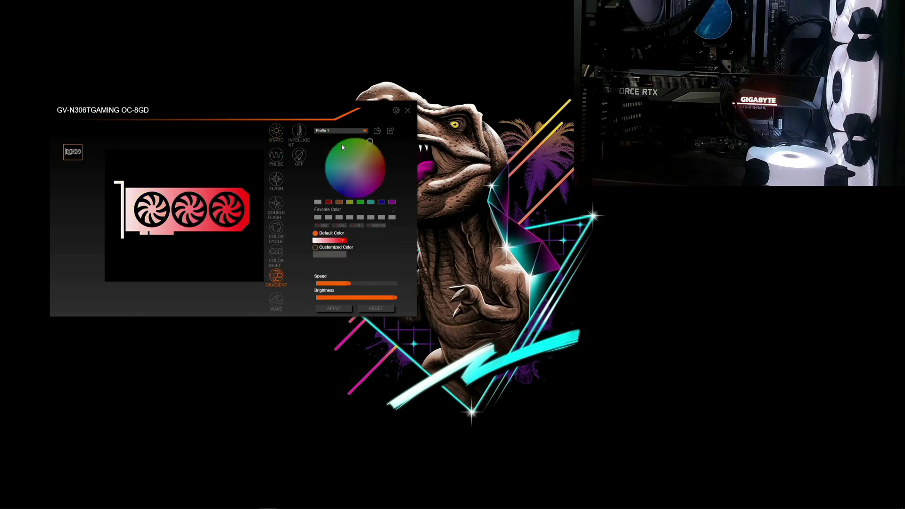
# Open and dismiss the export file browser, then drag the lighting window toward the screen centre
pyautogui.click(391, 133)
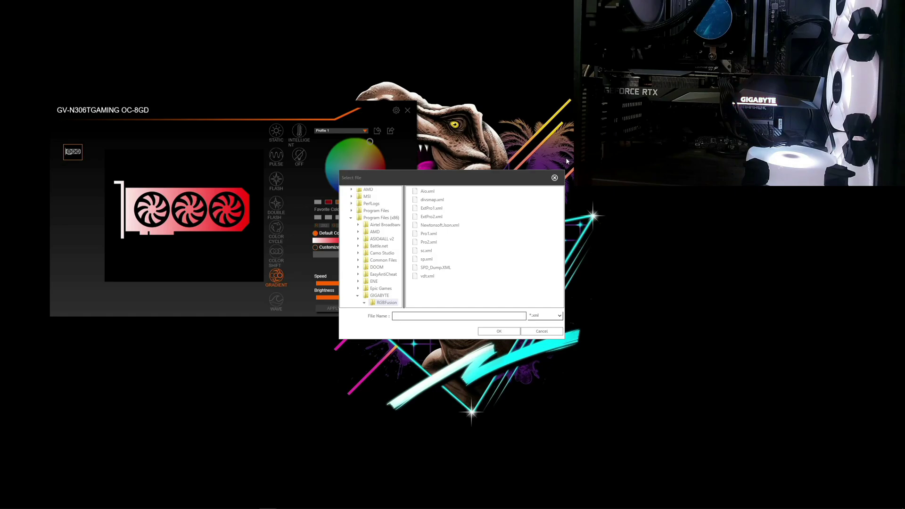
pyautogui.click(554, 178)
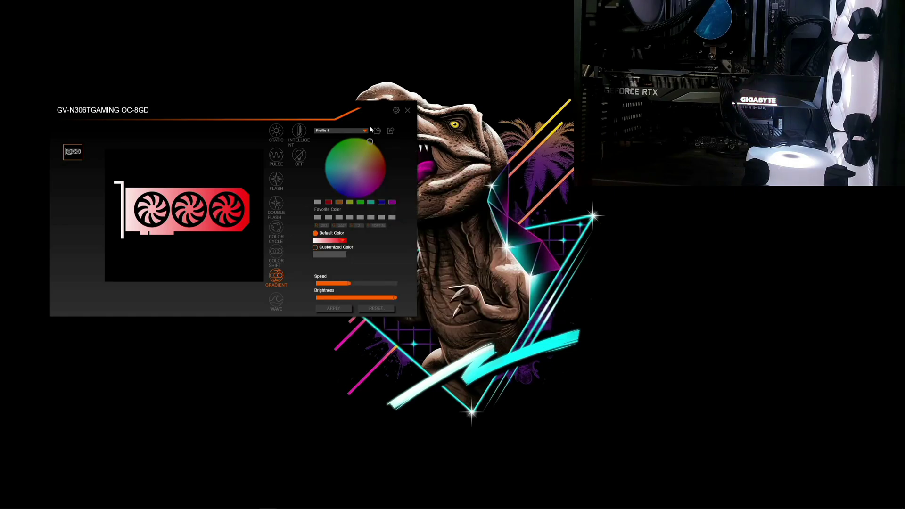
pyautogui.moveTo(339, 117); pyautogui.dragTo(516, 109)
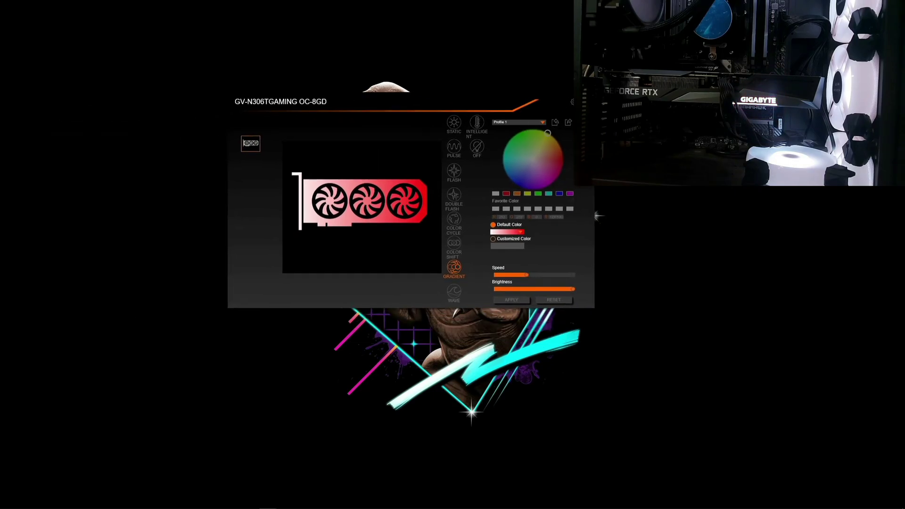
# Open the import file browser, nudge it into place, and close it without importing a profile
pyautogui.click(555, 123)
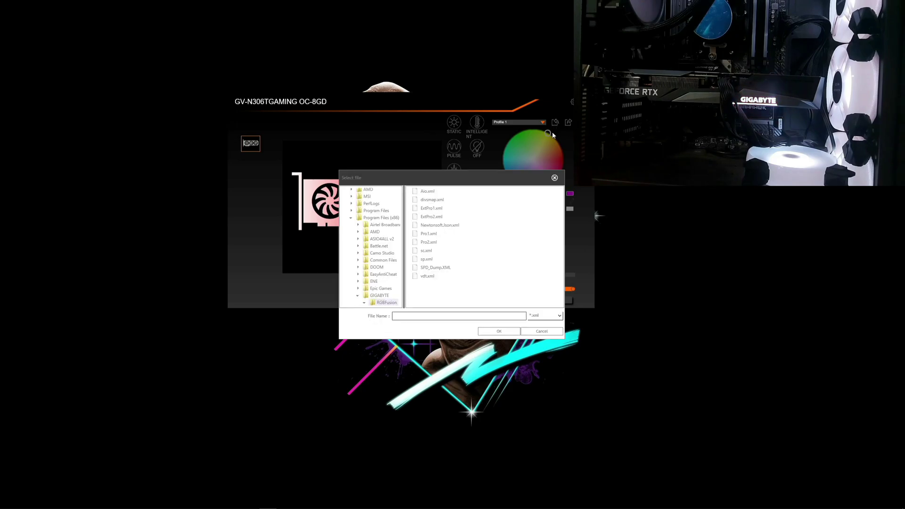
pyautogui.moveTo(408, 154); pyautogui.dragTo(440, 200)
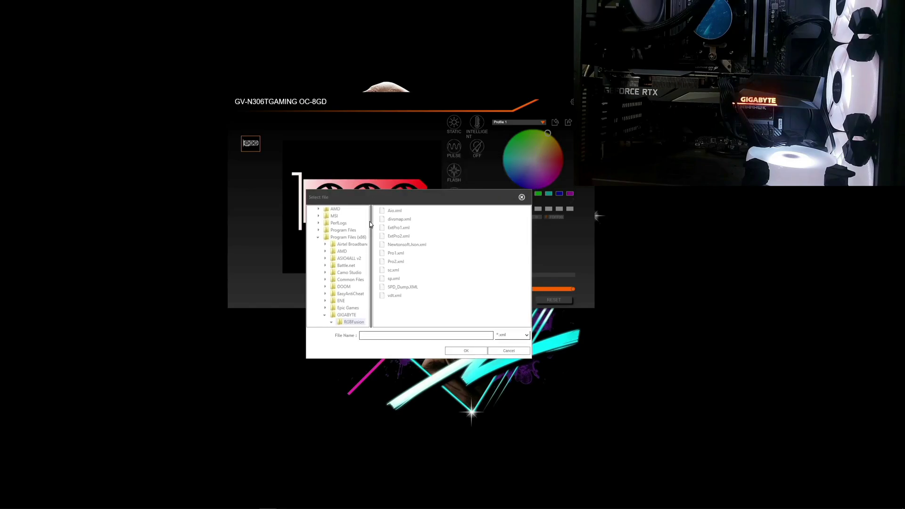
pyautogui.click(521, 199)
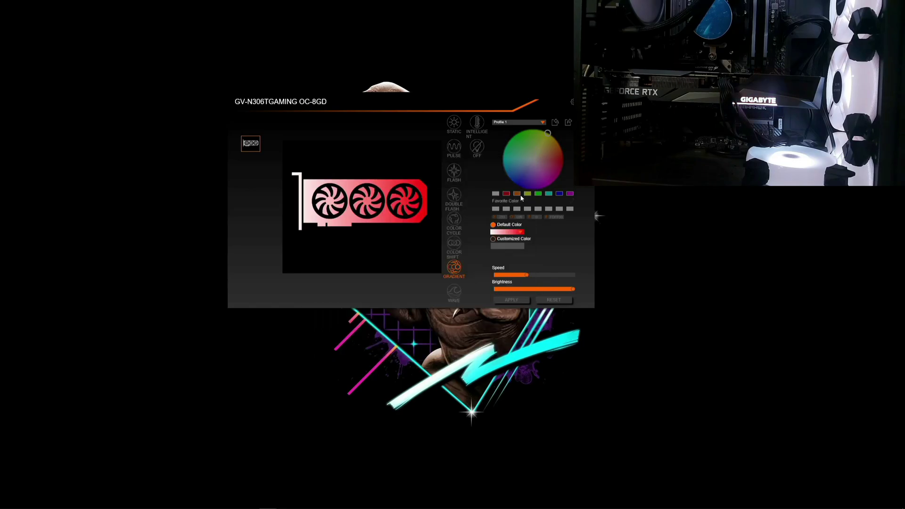
pyautogui.click(571, 103)
pyautogui.moveTo(423, 157); pyautogui.dragTo(408, 147)
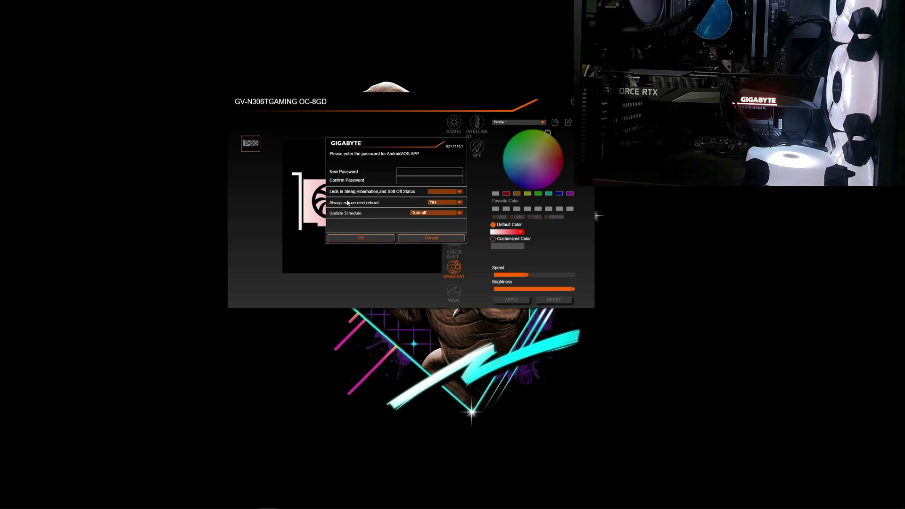
pyautogui.moveTo(364, 204); pyautogui.dragTo(367, 204)
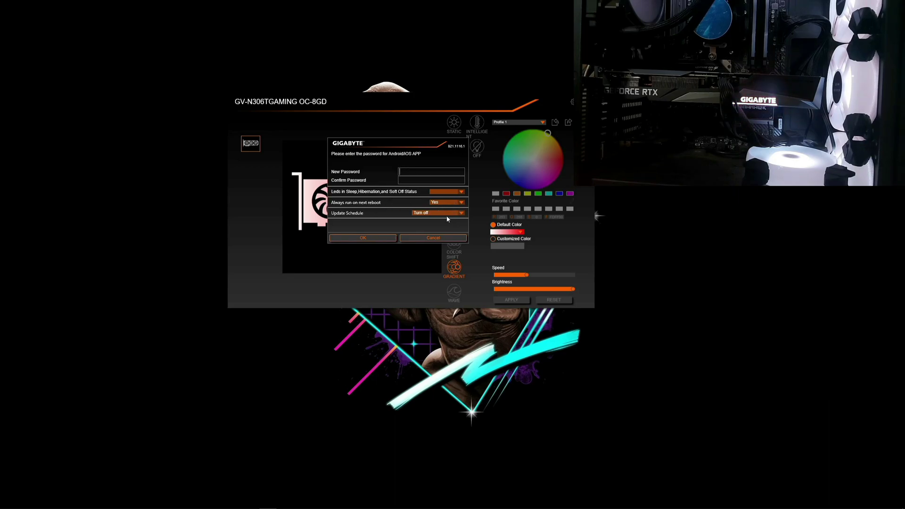
pyautogui.click(430, 238)
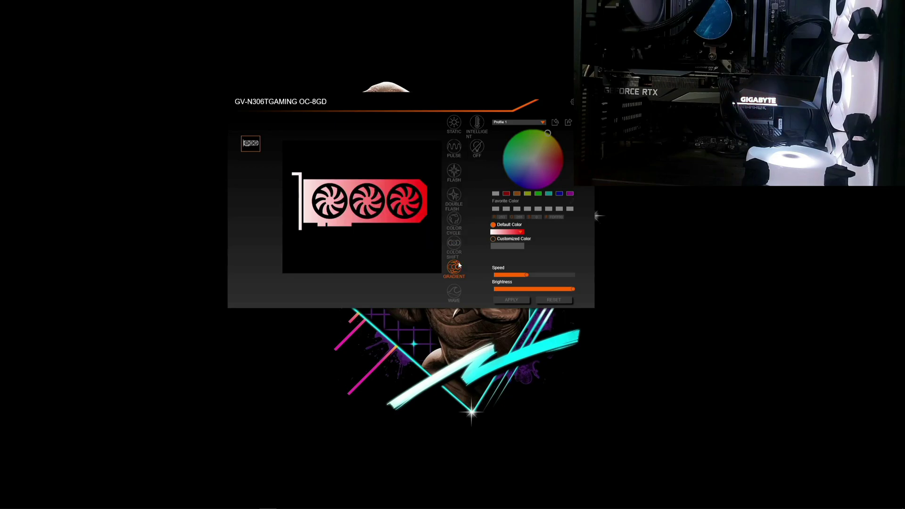